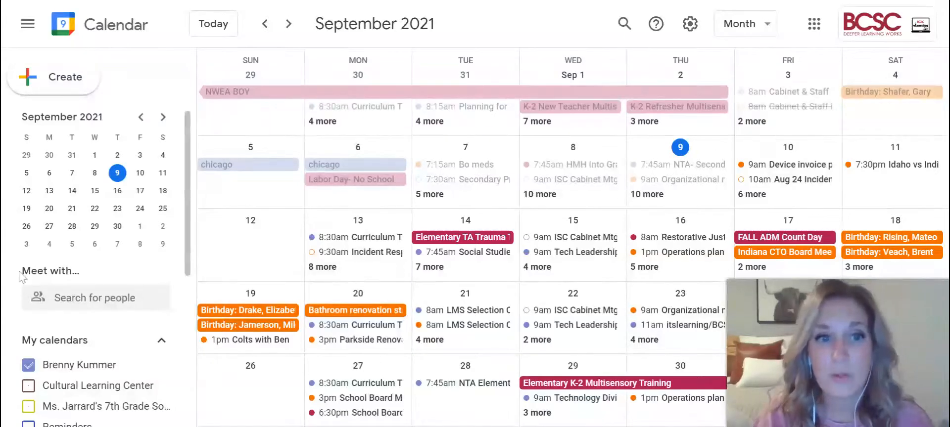
# - Hide the Elementary Important Dates calendar and the colleague's calendar among the other calendars, leaving only the owner's calendar displayed
pyautogui.scroll(-5, 22, 277)
pyautogui.click(28, 300)
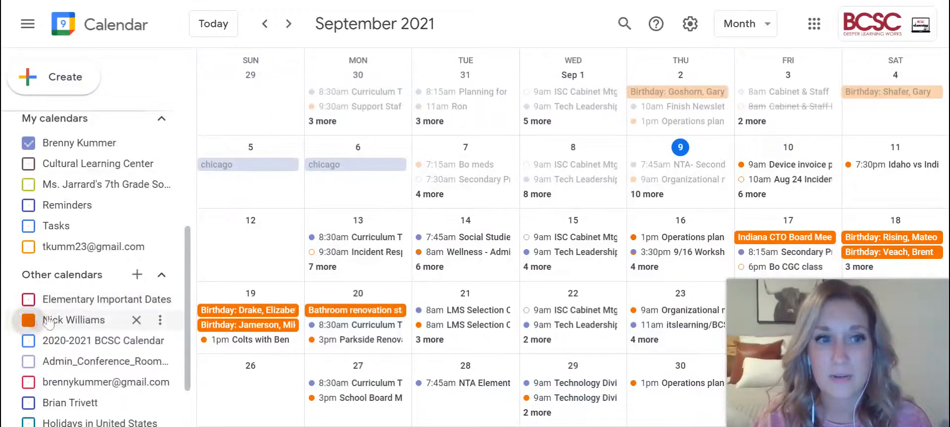
pyautogui.click(48, 323)
pyautogui.scroll(1, 212, 250)
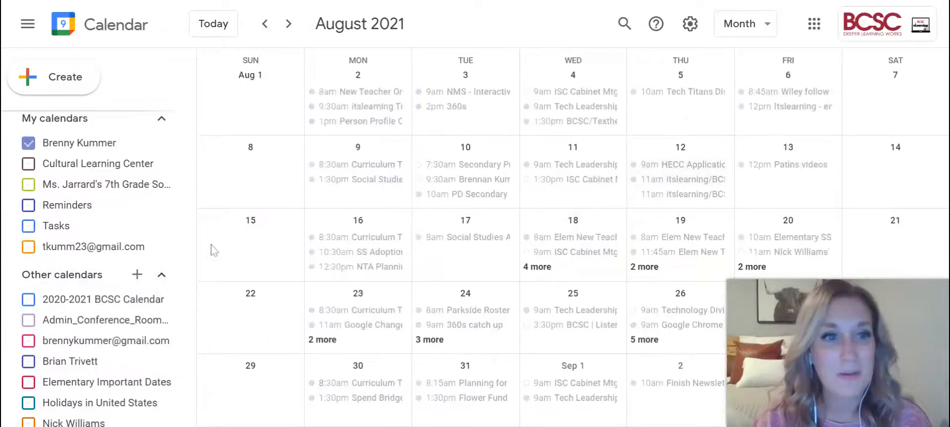
pyautogui.scroll(3, 94, 225)
pyautogui.scroll(-1, 192, 244)
pyautogui.scroll(-1, 287, 221)
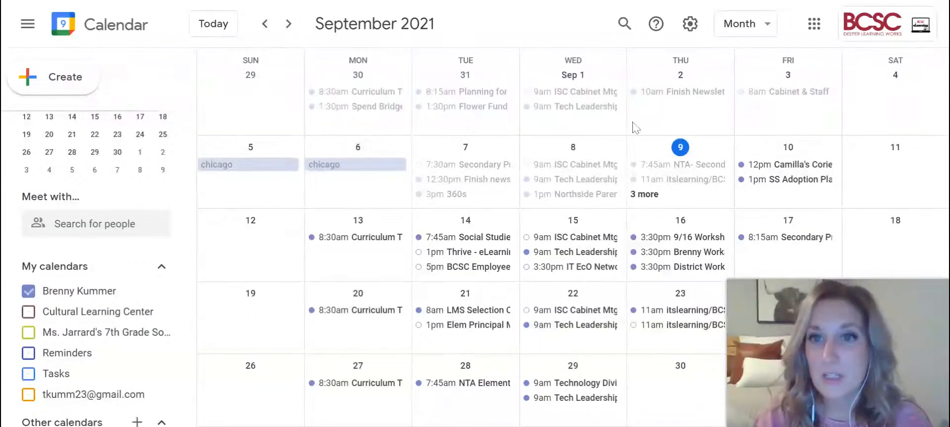
# - Create an appointment slots entry on Friday, September 10, titled "Parent Meeting Time"
pyautogui.click(764, 201)
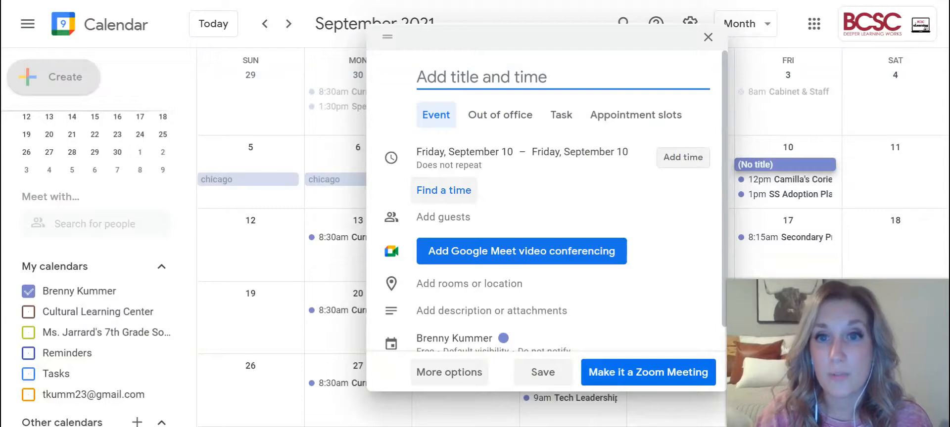
pyautogui.click(646, 121)
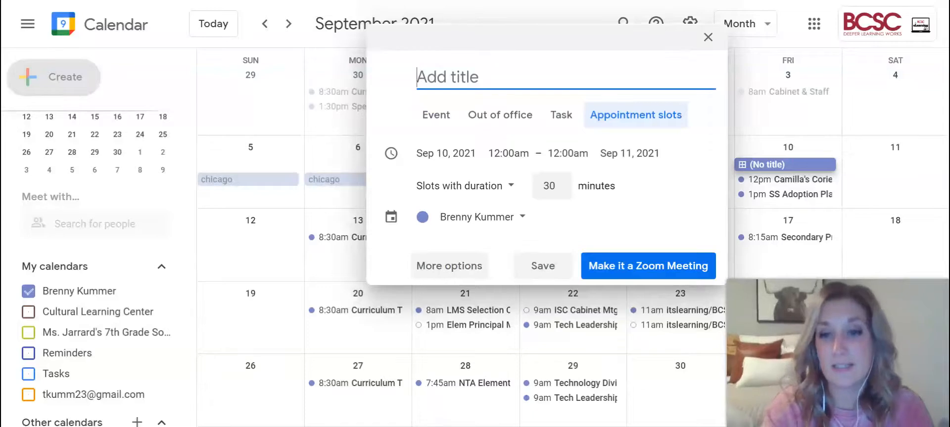
pyautogui.write('Parent Meeting')
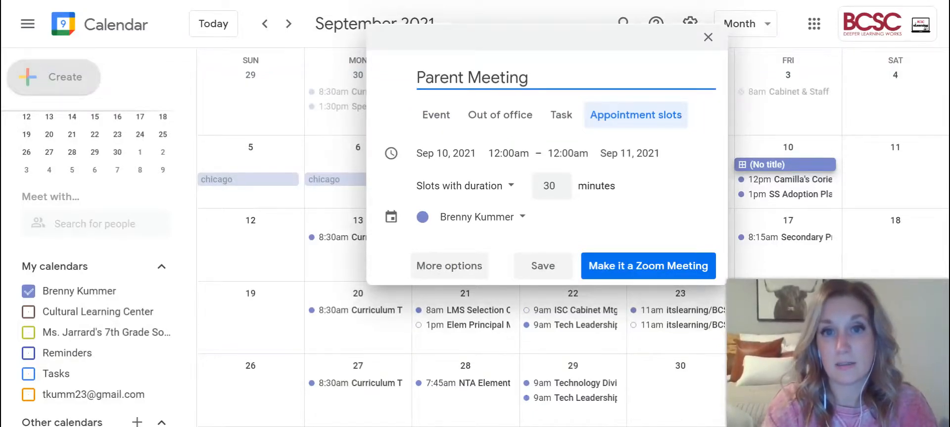
pyautogui.write(' S')
pyautogui.press('BackSpace')
pyautogui.write('Time')
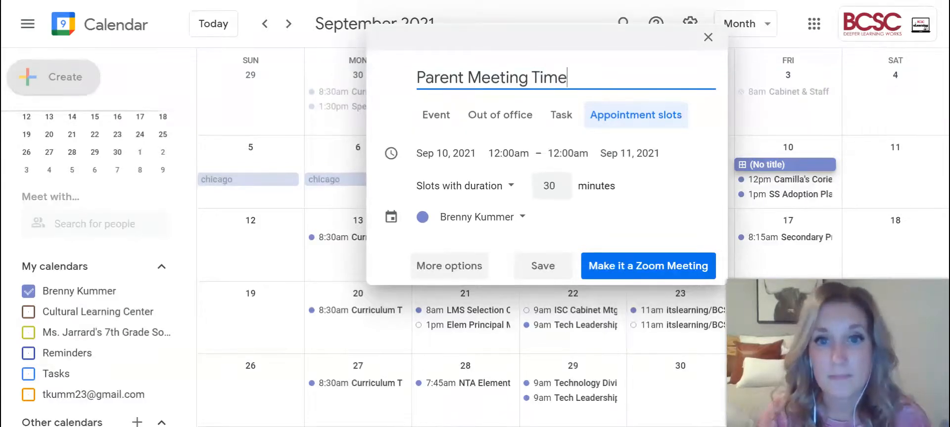
# - Set the start time of the Parent Meeting Time slots to 1:00pm
pyautogui.click(509, 154)
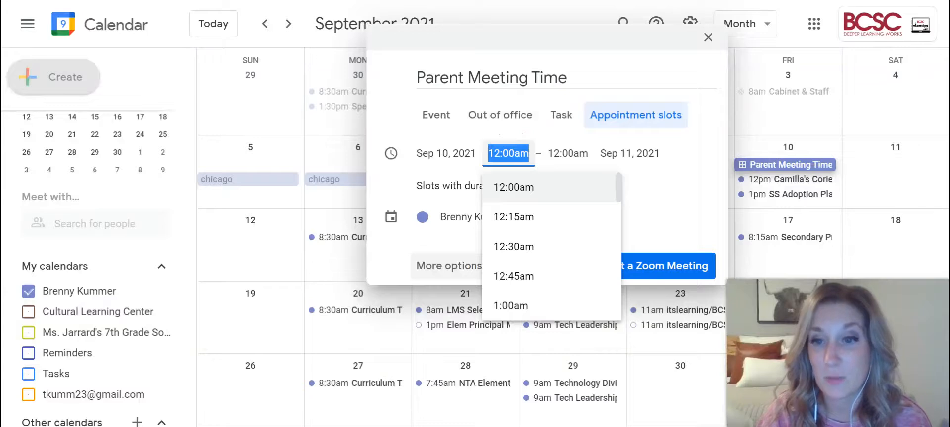
pyautogui.scroll(-4, 544, 240)
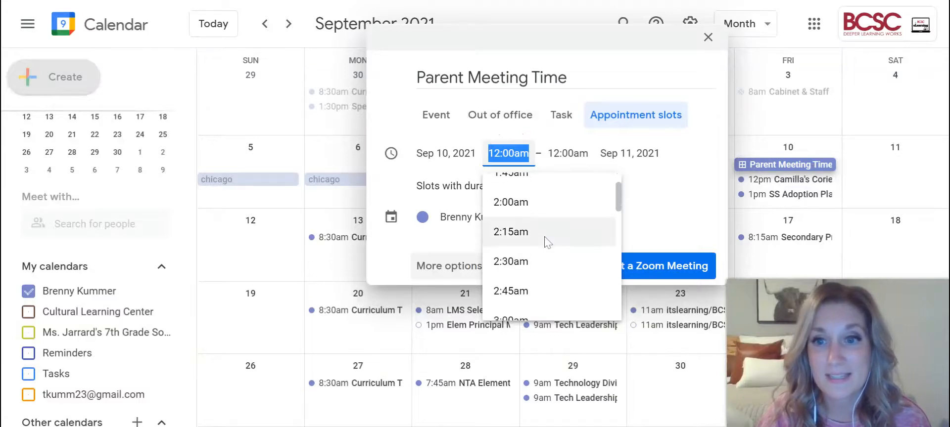
pyautogui.scroll(-6, 546, 241)
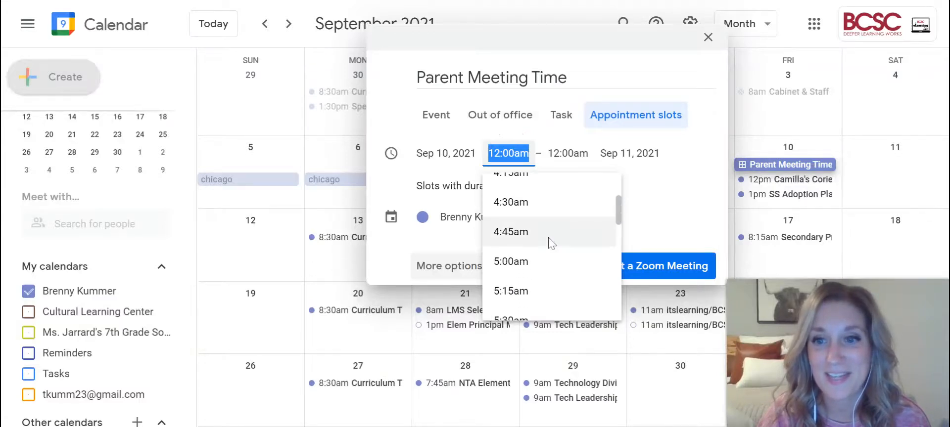
pyautogui.scroll(-9, 551, 242)
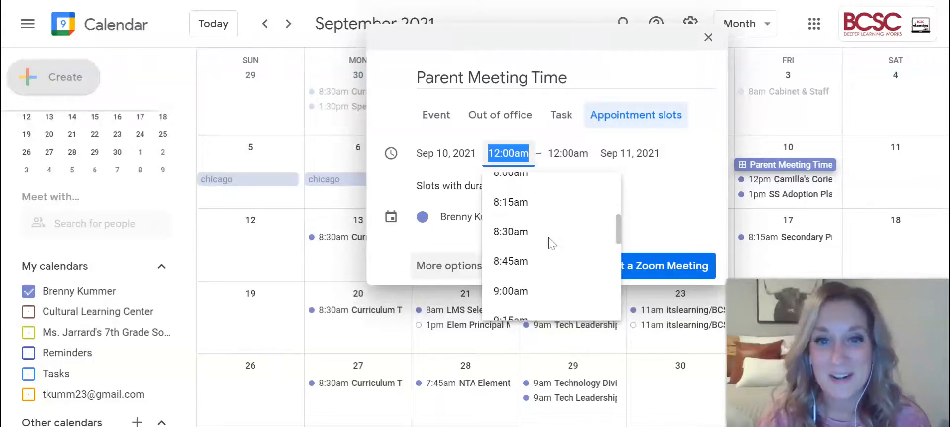
pyautogui.scroll(7, 552, 242)
pyautogui.scroll(3, 552, 243)
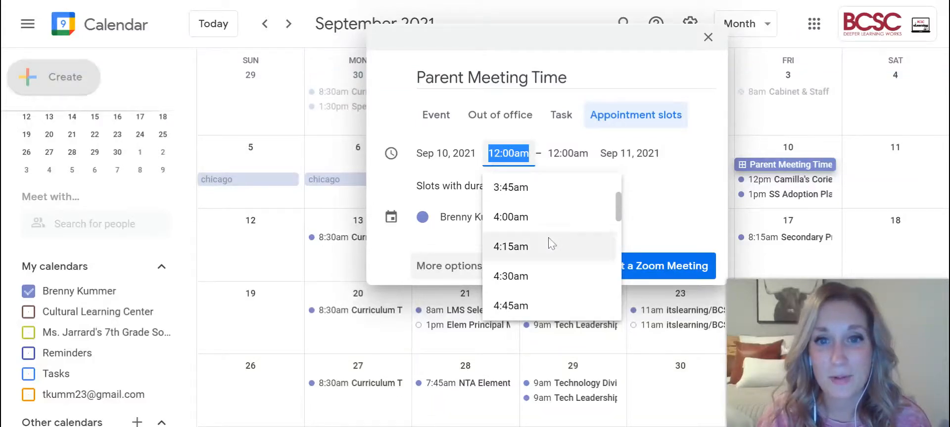
pyautogui.scroll(-20, 551, 244)
pyautogui.scroll(2, 550, 243)
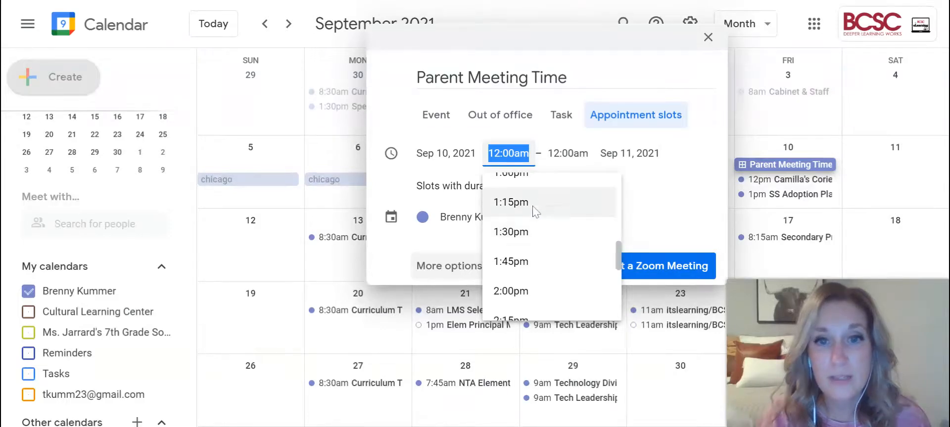
pyautogui.scroll(2, 544, 217)
pyautogui.click(525, 245)
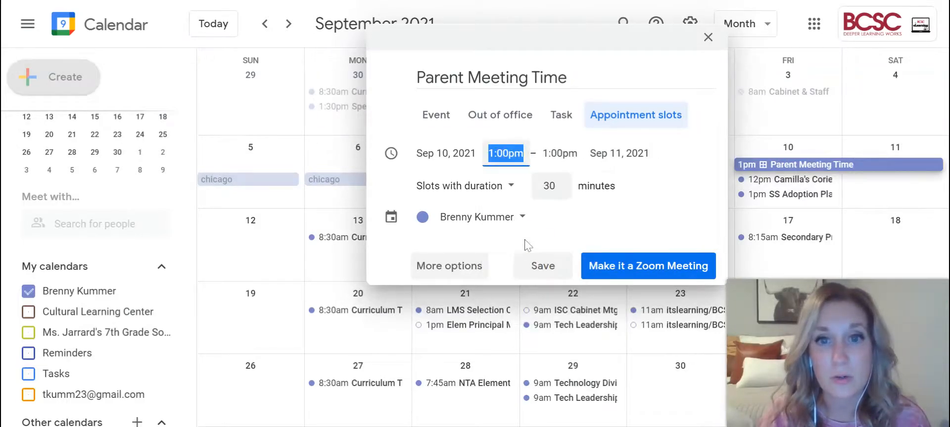
# - Set the end time of the Parent Meeting Time slots to 2:00pm
pyautogui.click(559, 153)
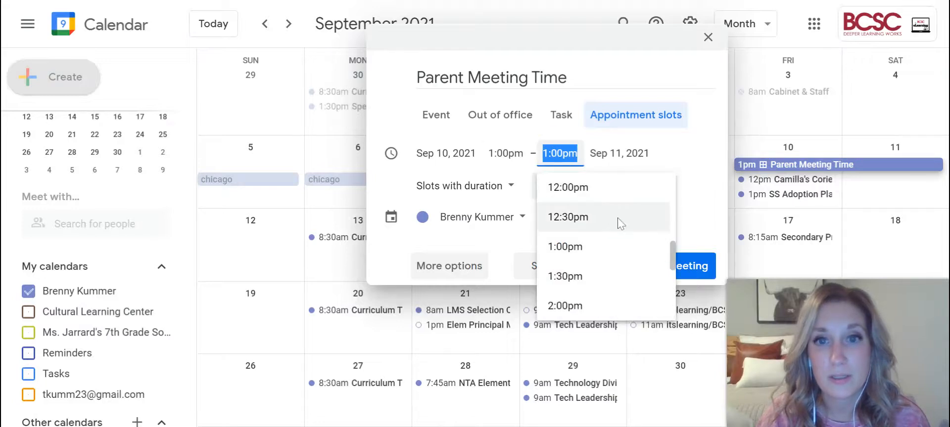
pyautogui.click(575, 304)
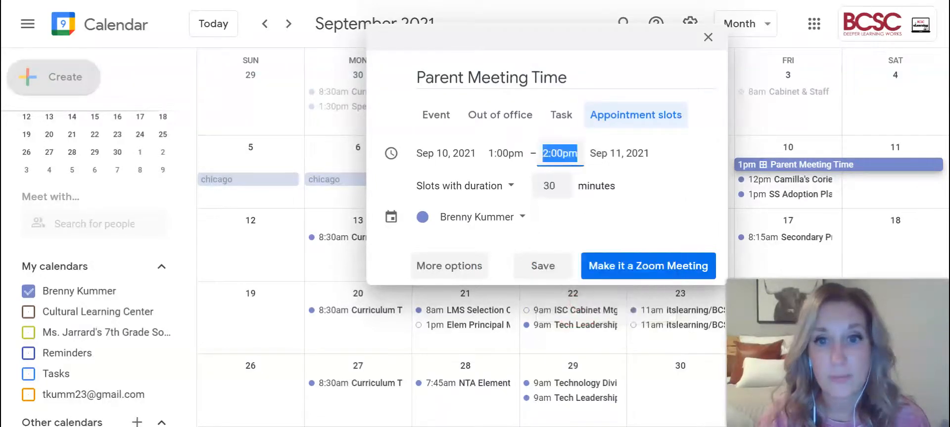
pyautogui.click(562, 153)
pyautogui.click(587, 238)
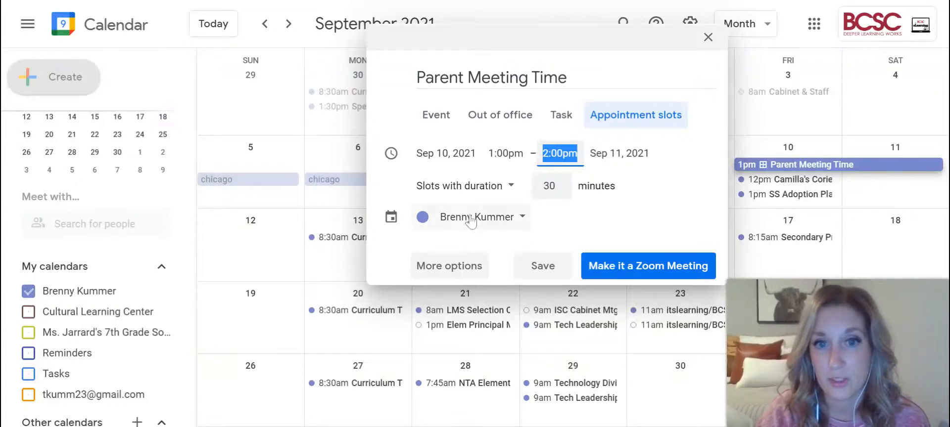
# - Open the full details of the Parent Meeting Time slots and save the entry with an empty description
pyautogui.click(465, 268)
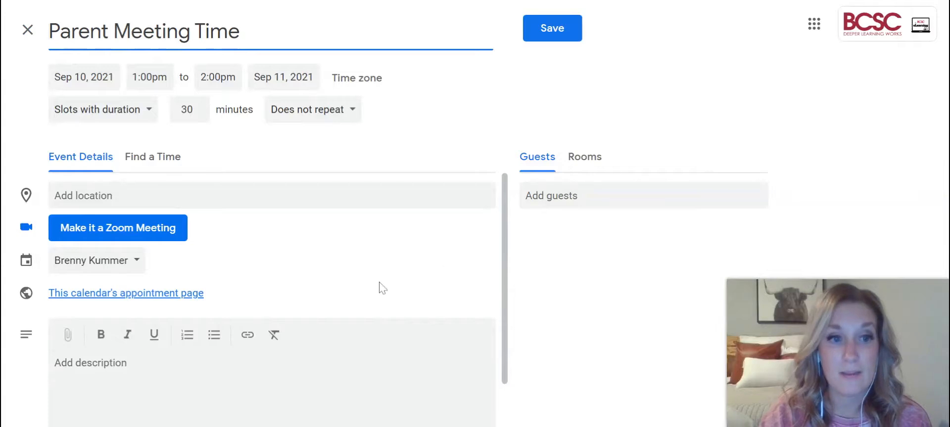
pyautogui.click(144, 364)
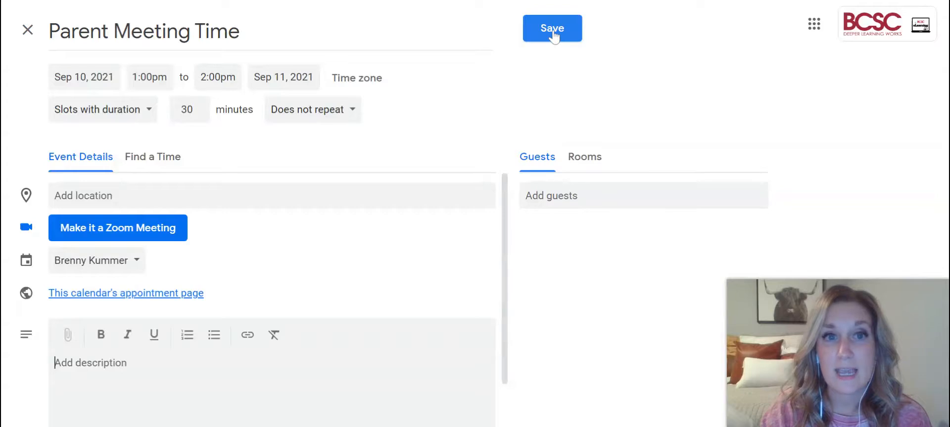
pyautogui.click(551, 33)
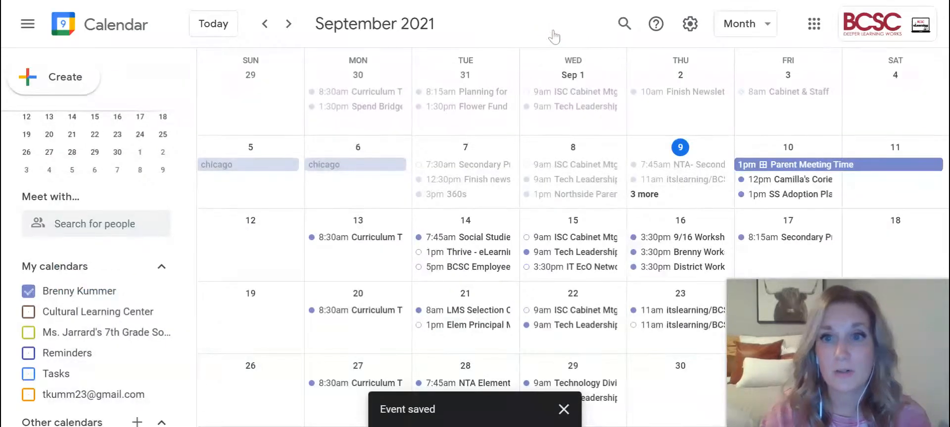
# - Edit the saved Parent Meeting Time entry to repeat weekly on Friday and save it
pyautogui.click(843, 166)
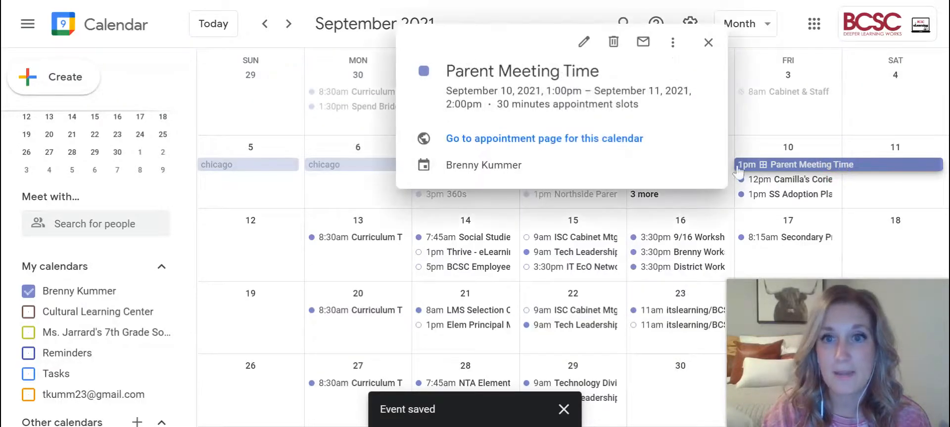
pyautogui.click(584, 41)
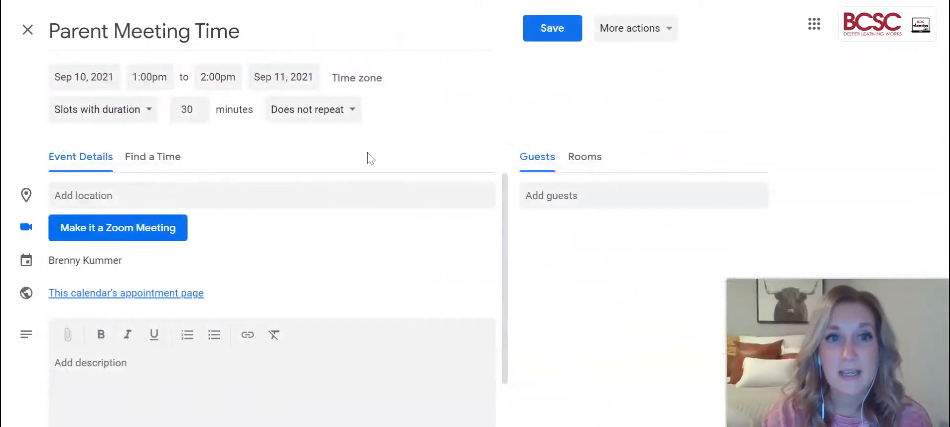
pyautogui.click(309, 113)
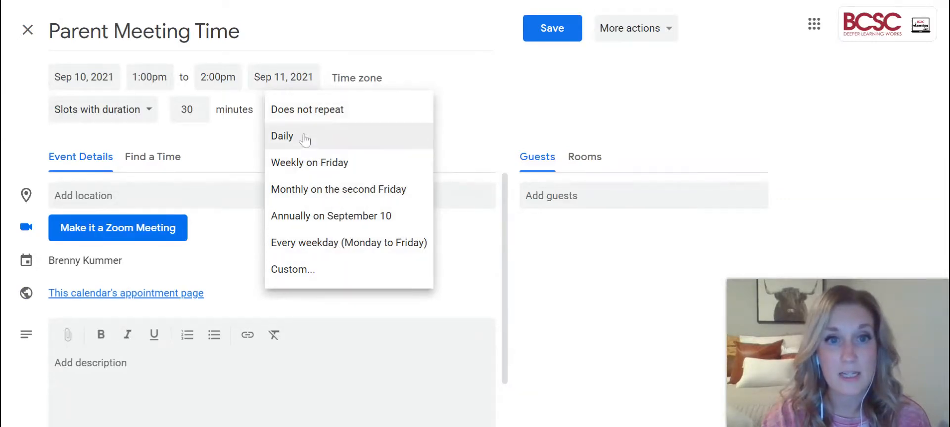
pyautogui.click(304, 163)
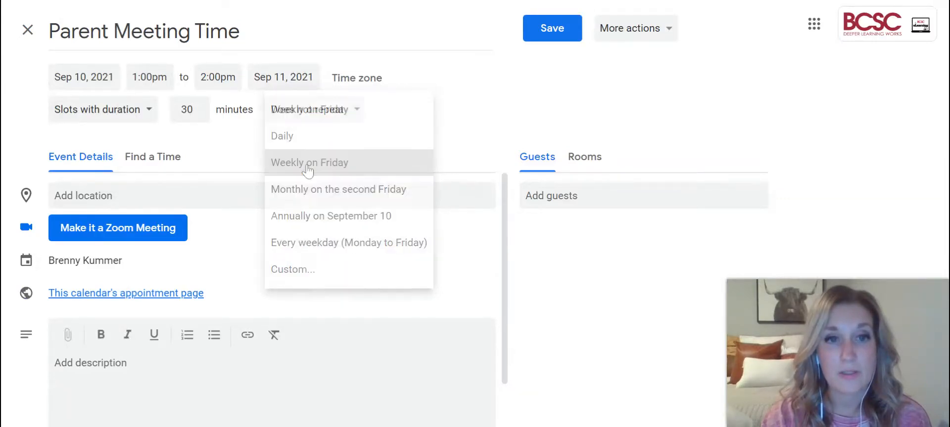
pyautogui.click(549, 27)
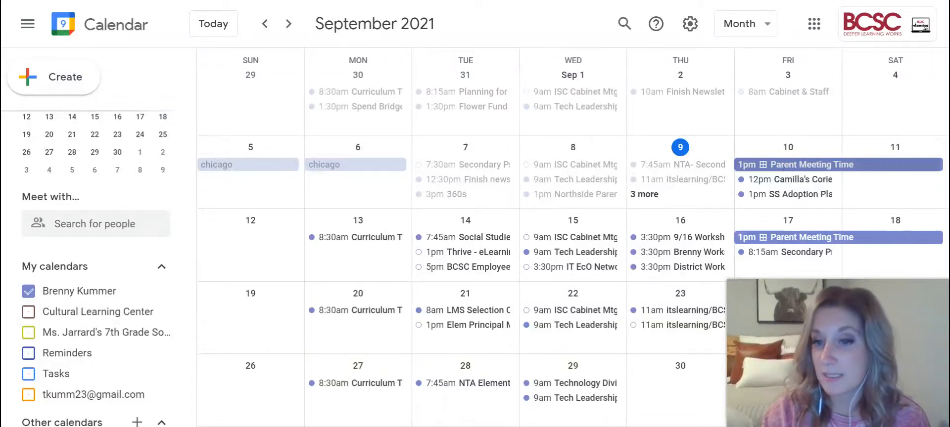
# - Open the calendar's appointment page from the September 10 Parent Meeting Time entry and examine the Friday afternoon slots
pyautogui.click(787, 165)
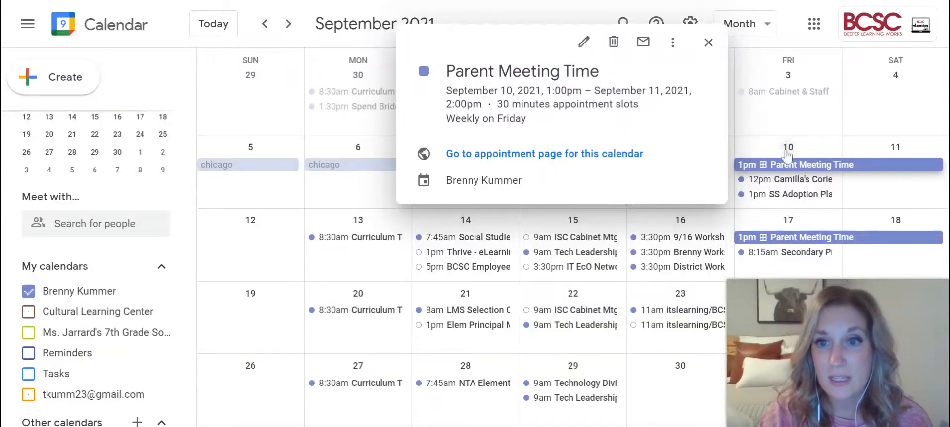
pyautogui.click(497, 157)
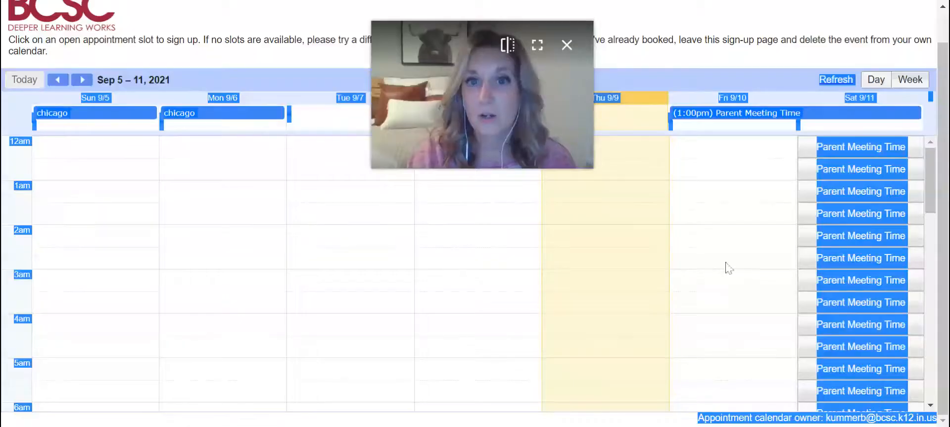
pyautogui.moveTo(454, 137); pyautogui.dragTo(295, 173)
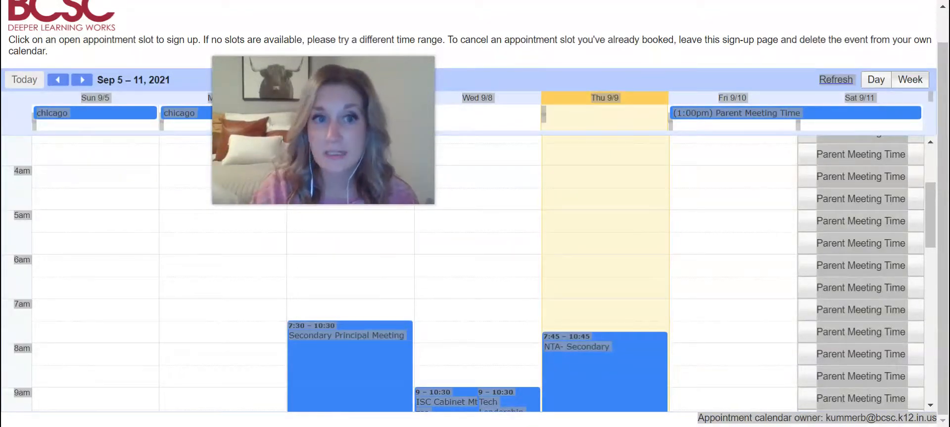
pyautogui.scroll(-6, 689, 248)
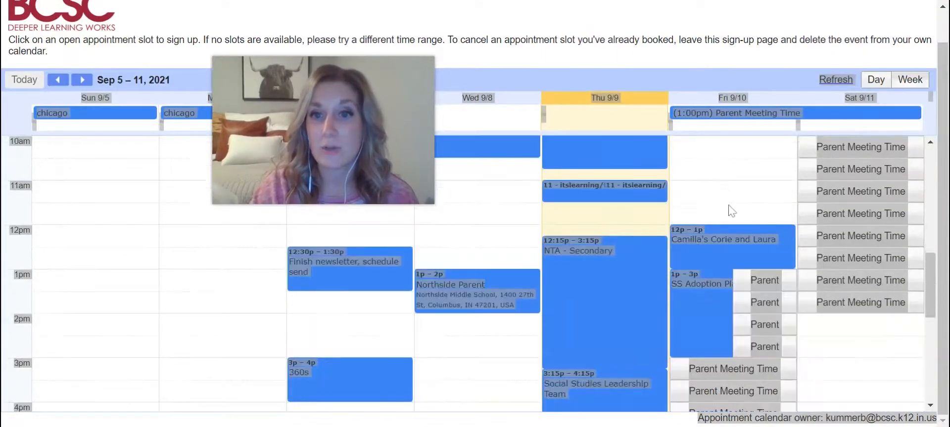
pyautogui.scroll(-2, 736, 192)
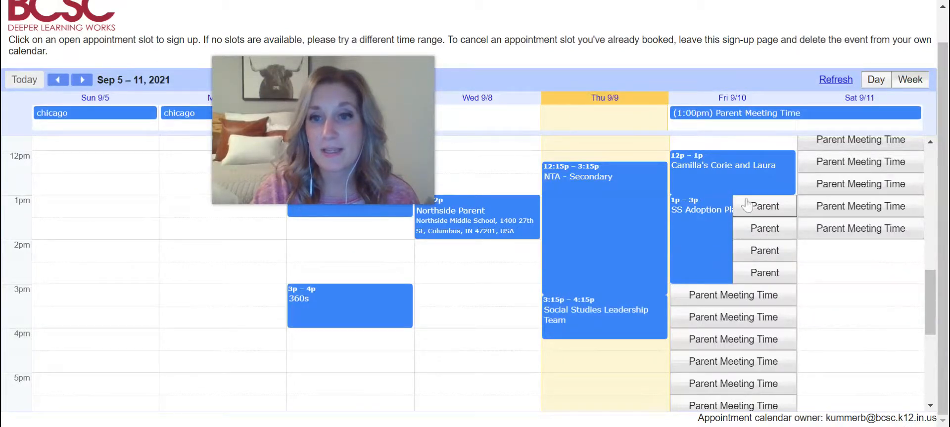
# - Preview the booking form for the Friday, September 10, 3:30pm Parent Meeting Time slot and leave it without booking
pyautogui.click(742, 324)
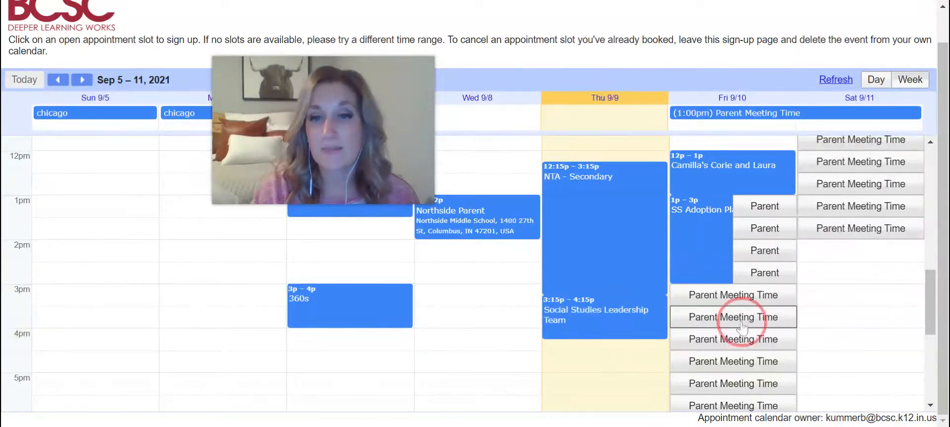
pyautogui.hotkey('ctrl', 'a')
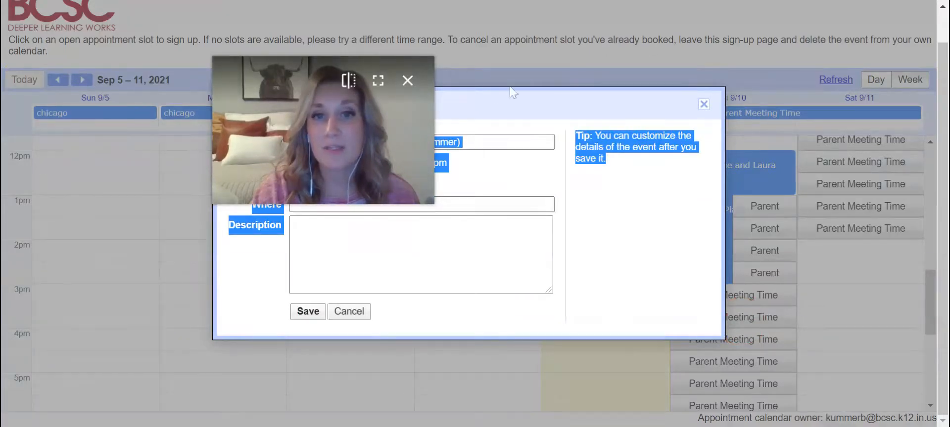
pyautogui.moveTo(341, 157); pyautogui.dragTo(830, 46)
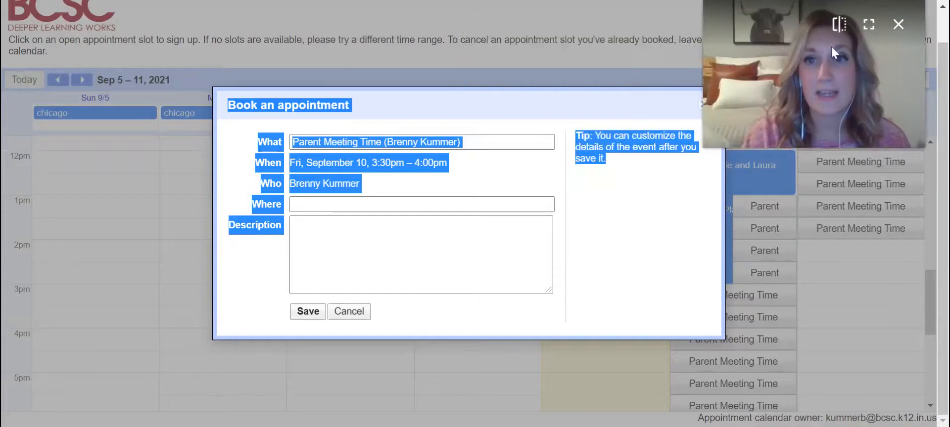
pyautogui.click(407, 239)
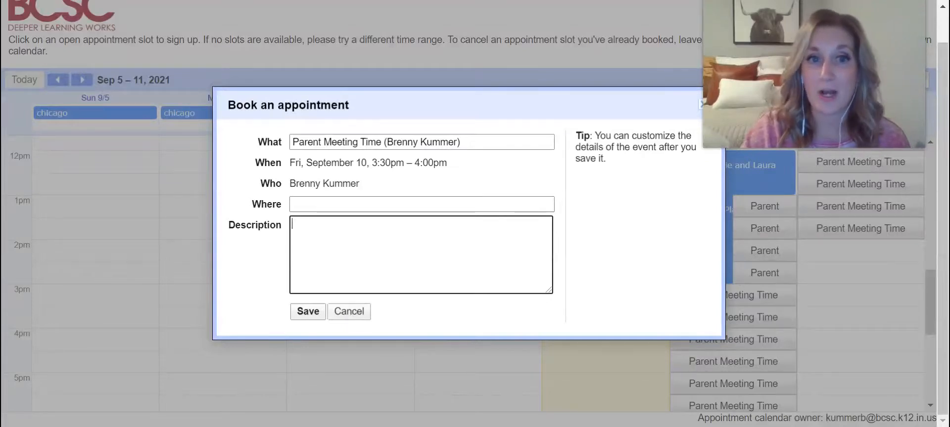
pyautogui.click(349, 312)
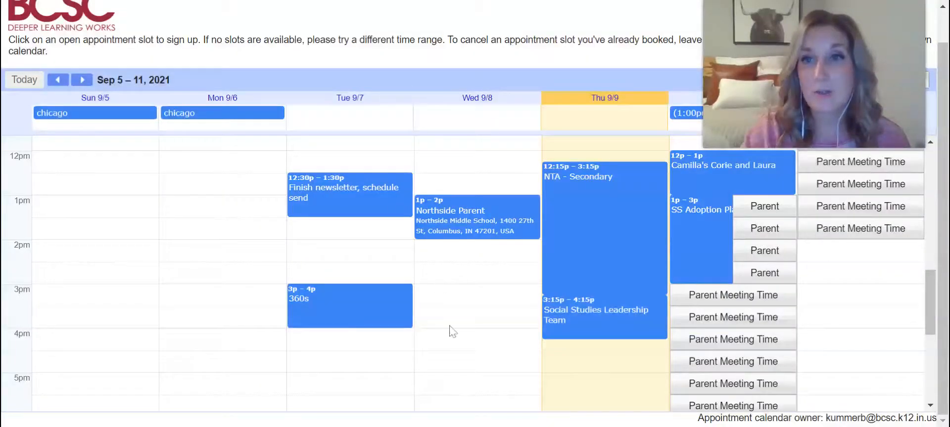
pyautogui.moveTo(847, 110)
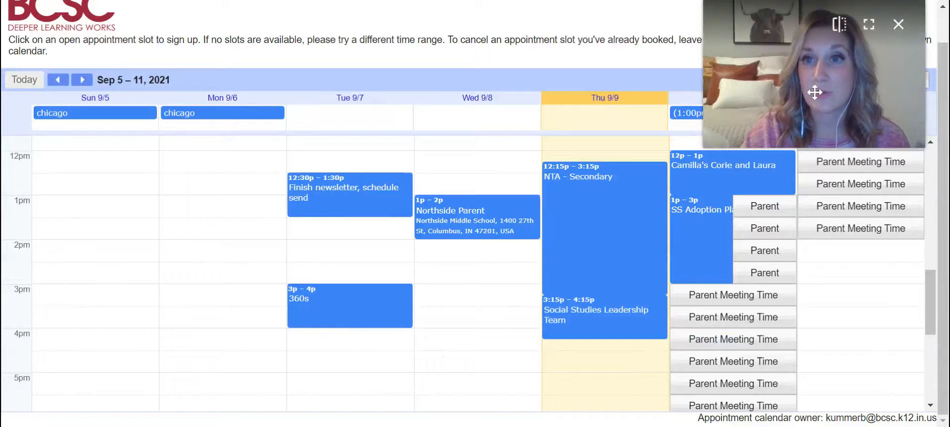